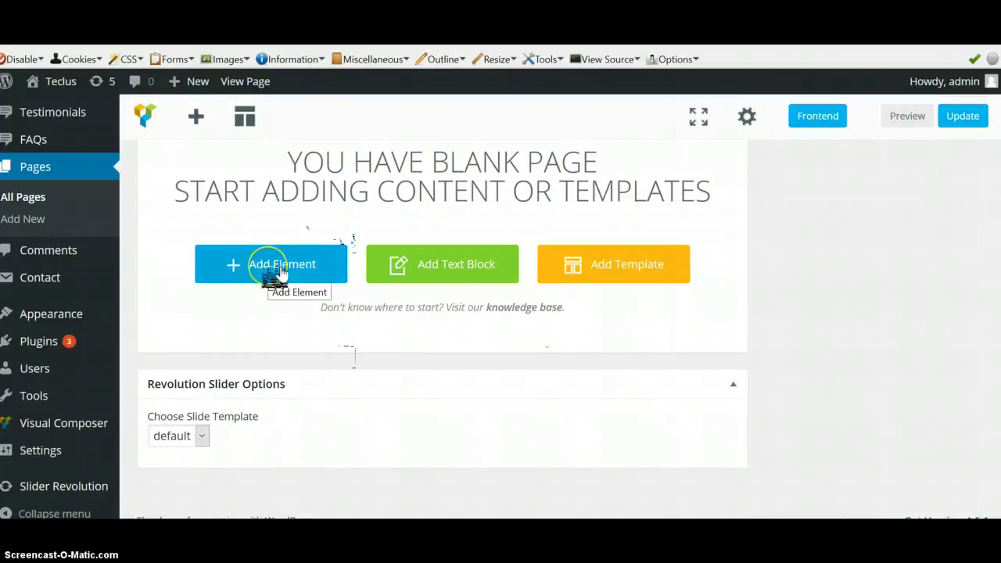
Step: Add a Gallery masonry element from the Teclus elements, showing 5 slides with a text limit of 10
left_click(280, 270)
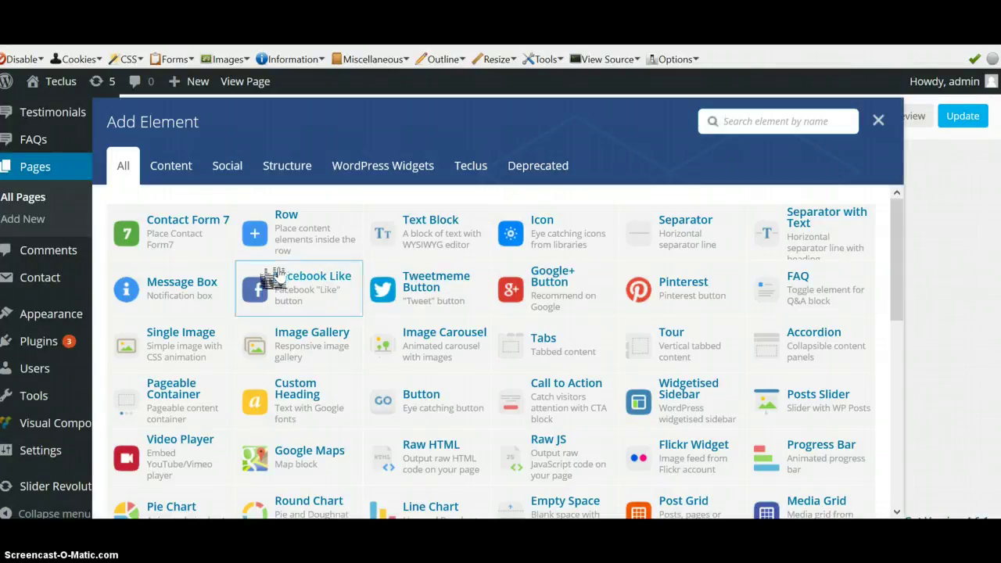
left_click(472, 170)
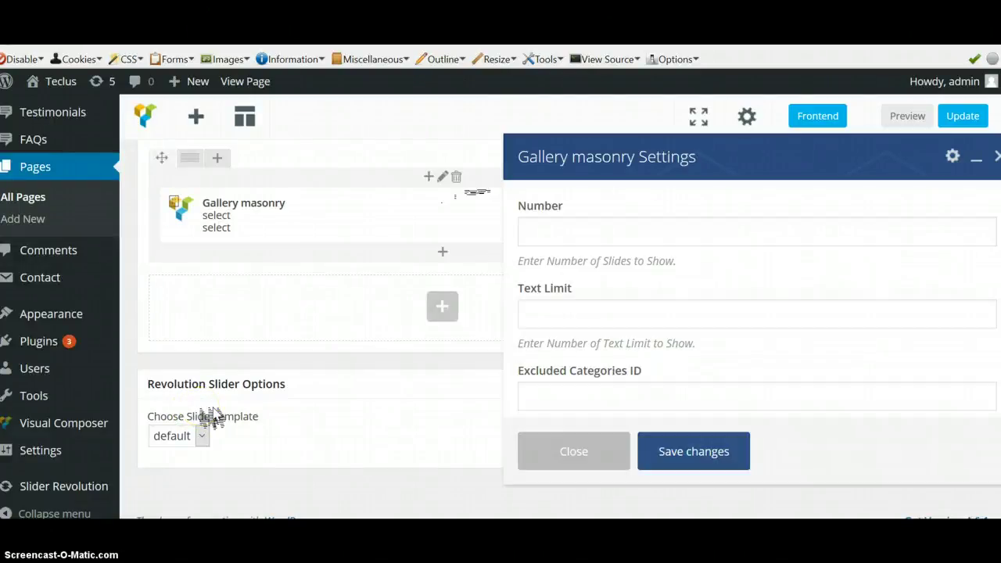
left_click(631, 231)
type("5")
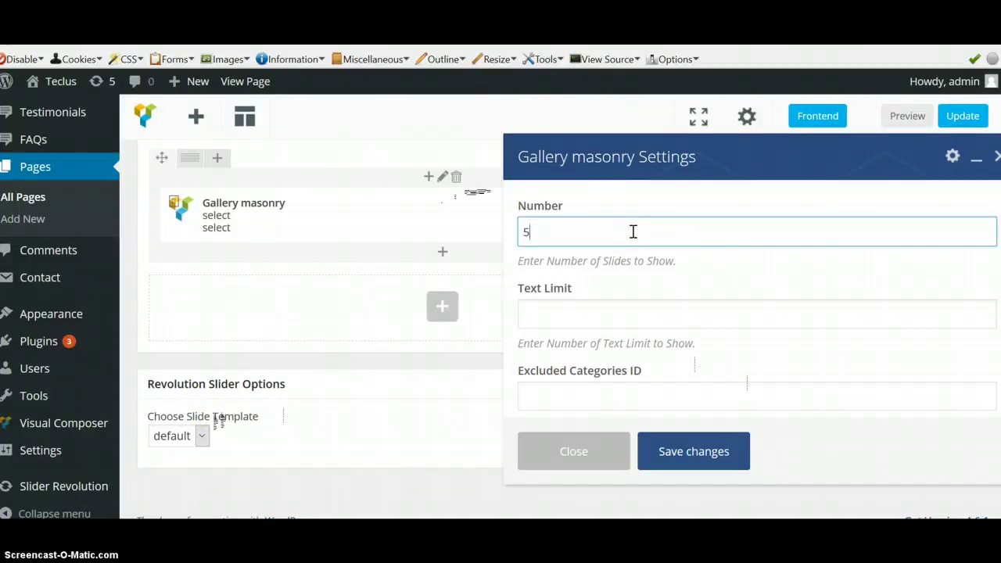
left_click(637, 313)
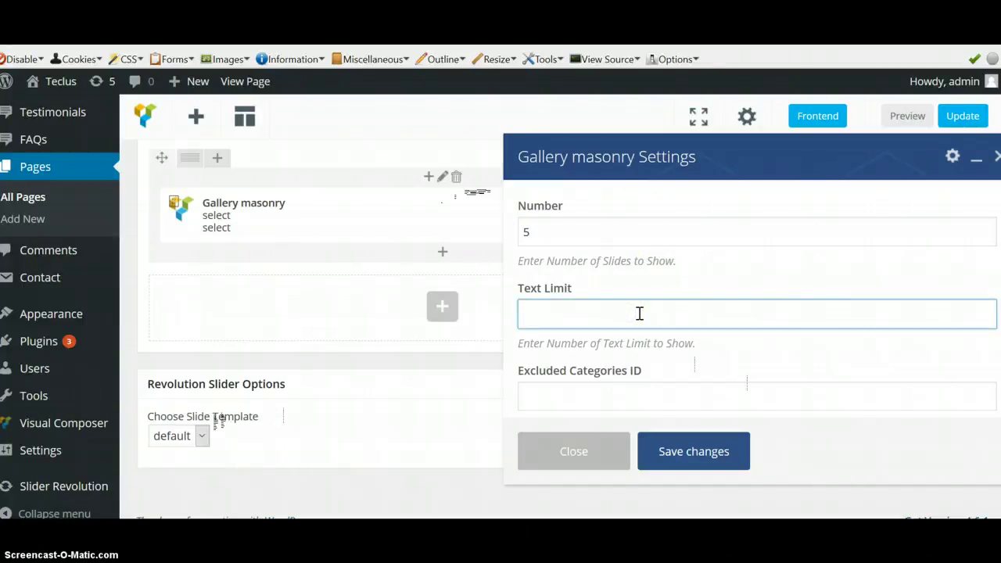
type("10")
Step: Order the masonry gallery by Title in Ascending order and save the element settings
scroll(661, 357, "down", 2)
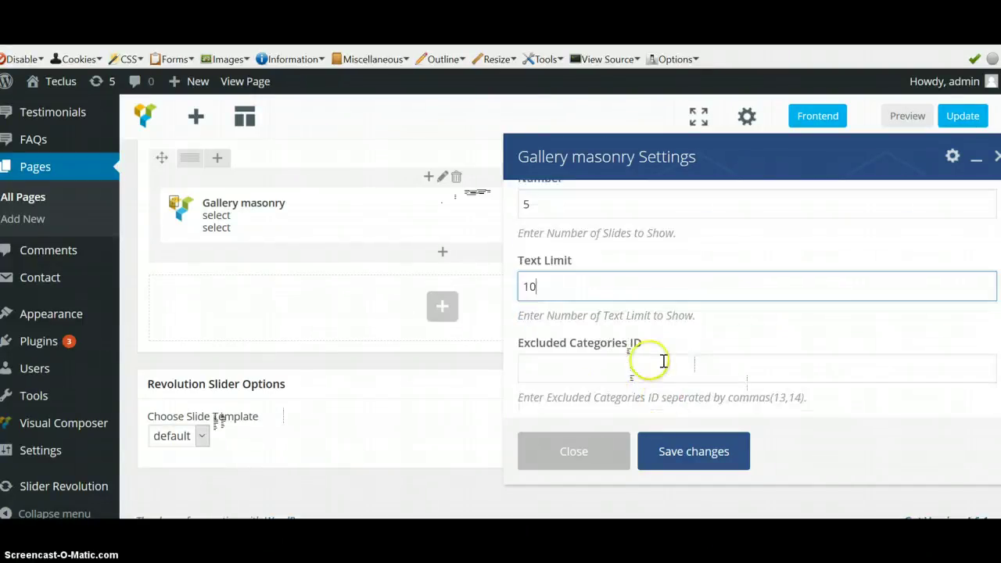
scroll(663, 348, "down", 1)
left_click(597, 336)
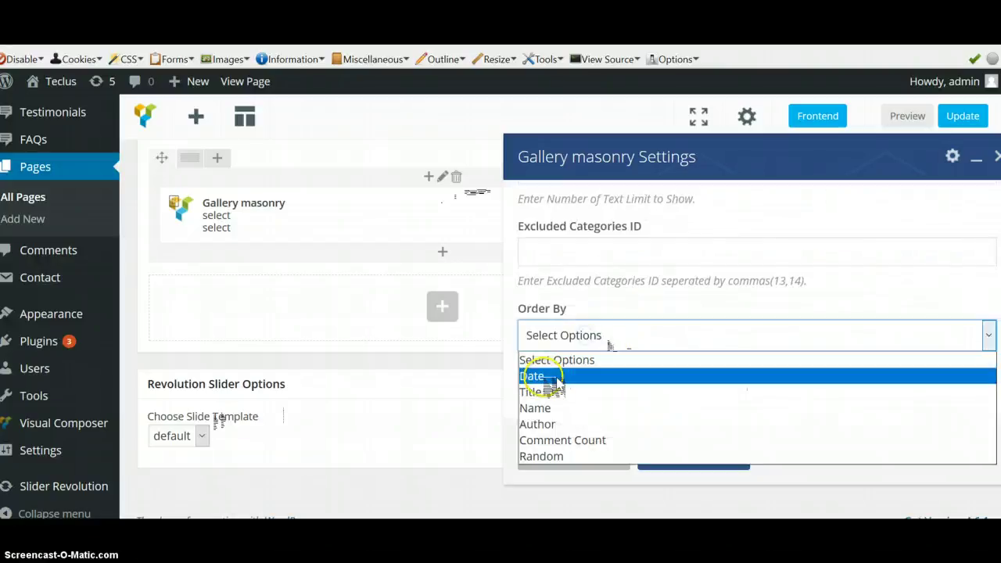
left_click(660, 357)
left_click(608, 340)
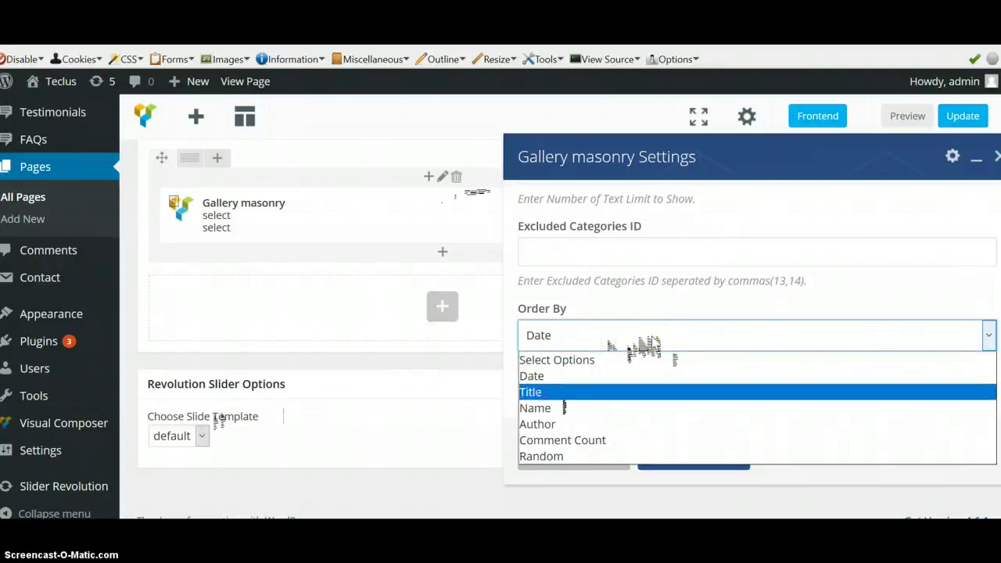
left_click(563, 393)
scroll(670, 336, "down", 1)
left_click(619, 368)
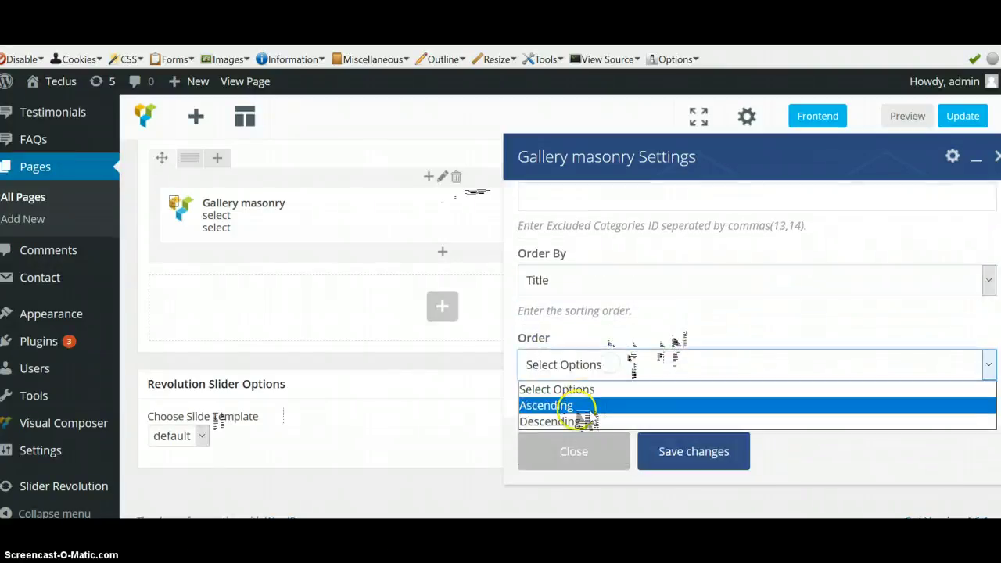
left_click(579, 406)
left_click(688, 444)
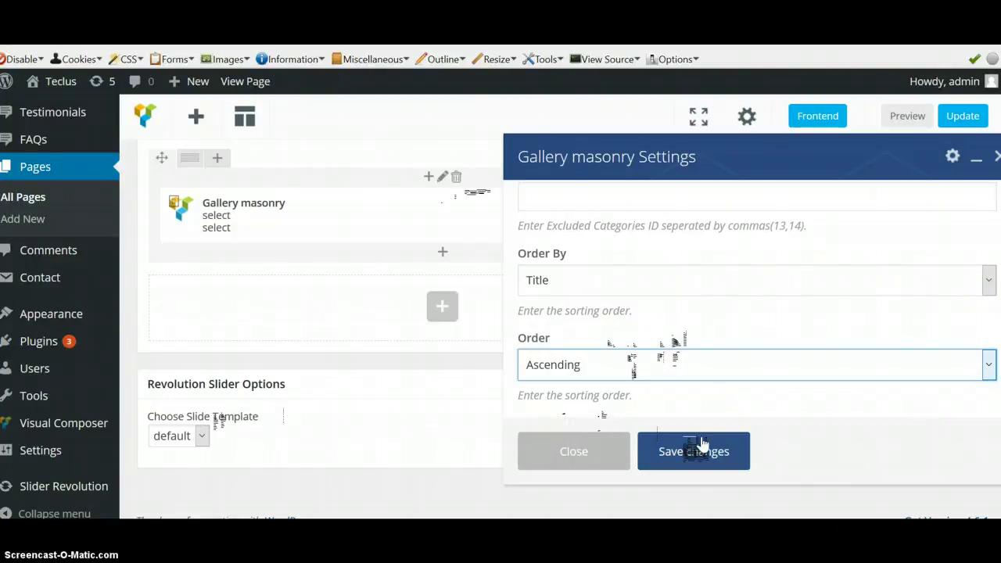
left_click(701, 443)
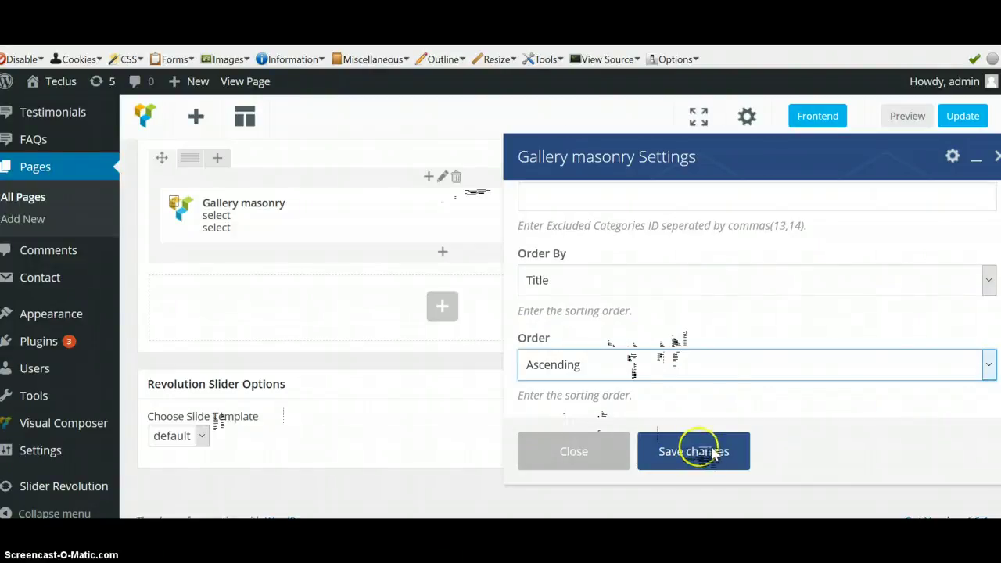
Step: Update the Gallery Style page with the new masonry element
left_click(590, 367)
scroll(594, 372, "up", 4)
scroll(595, 371, "up", 8)
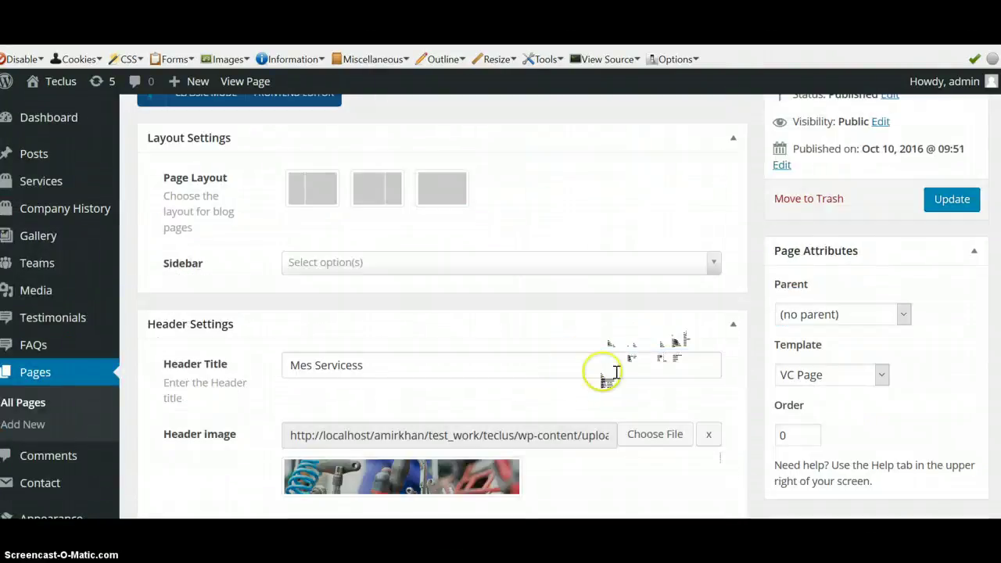
scroll(750, 383, "down", 3)
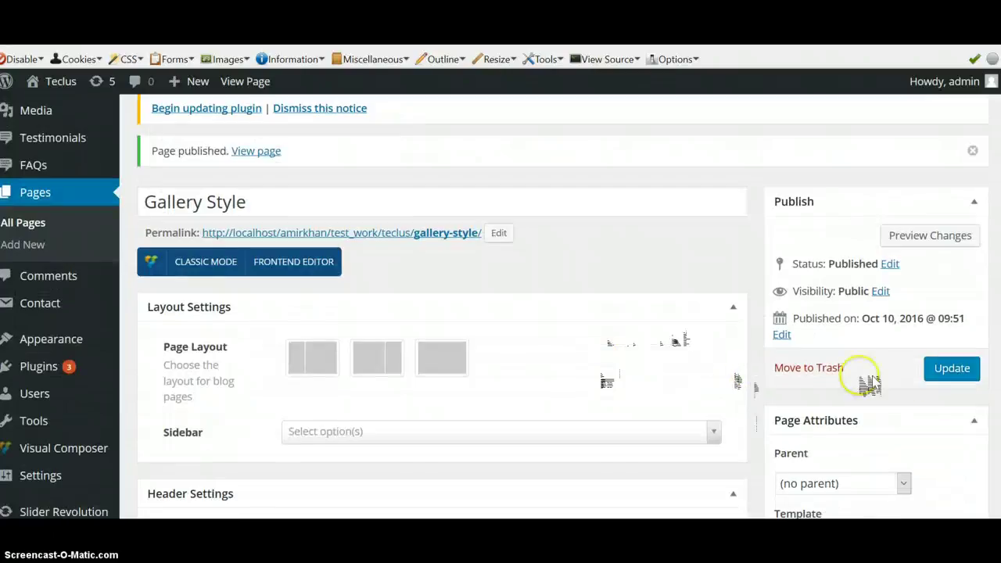
left_click(960, 376)
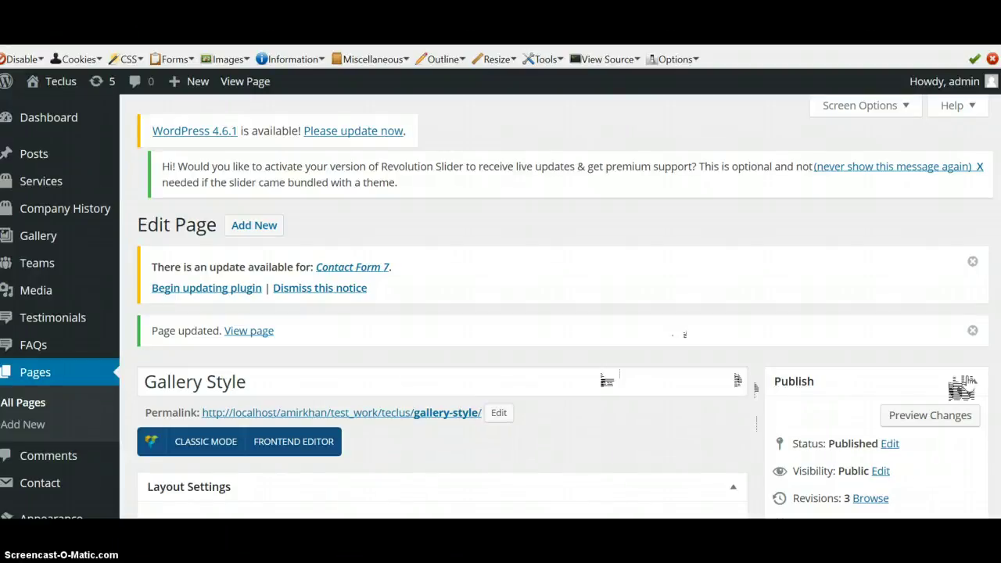
Step: Open the published Gallery Style page from its permalink and examine the masonry gallery
scroll(391, 391, "down", 1)
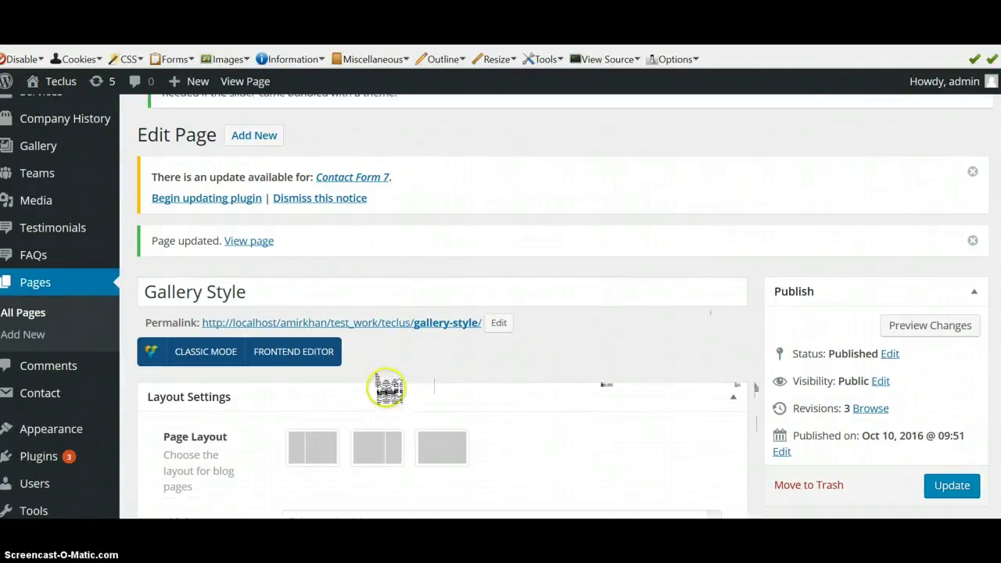
right_click(386, 322)
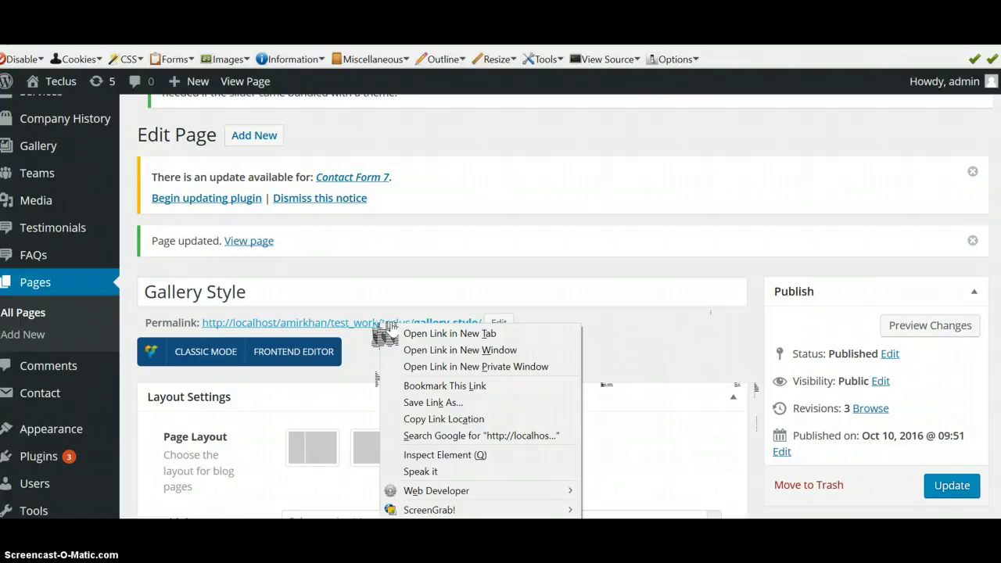
left_click(442, 343)
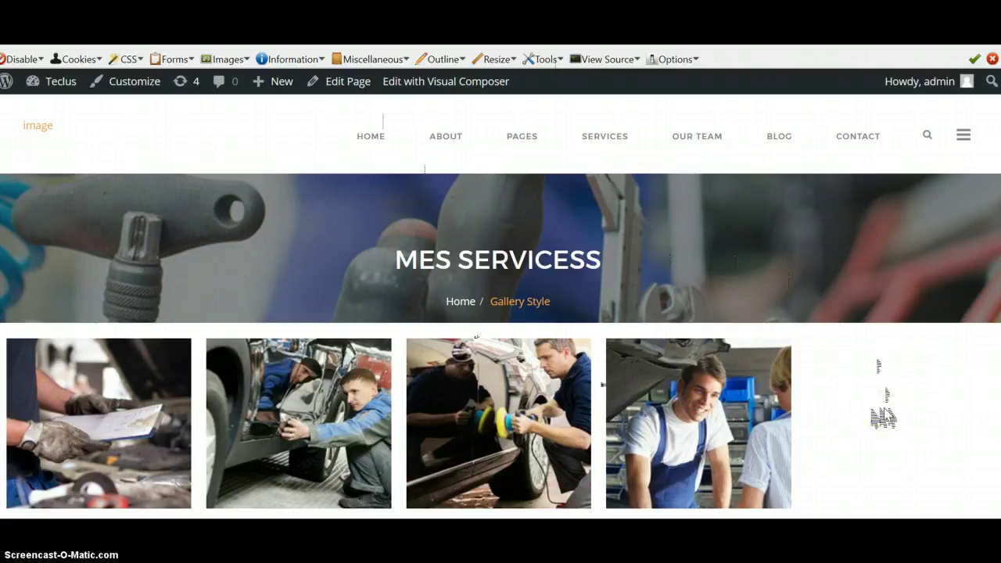
scroll(883, 418, "down", 3)
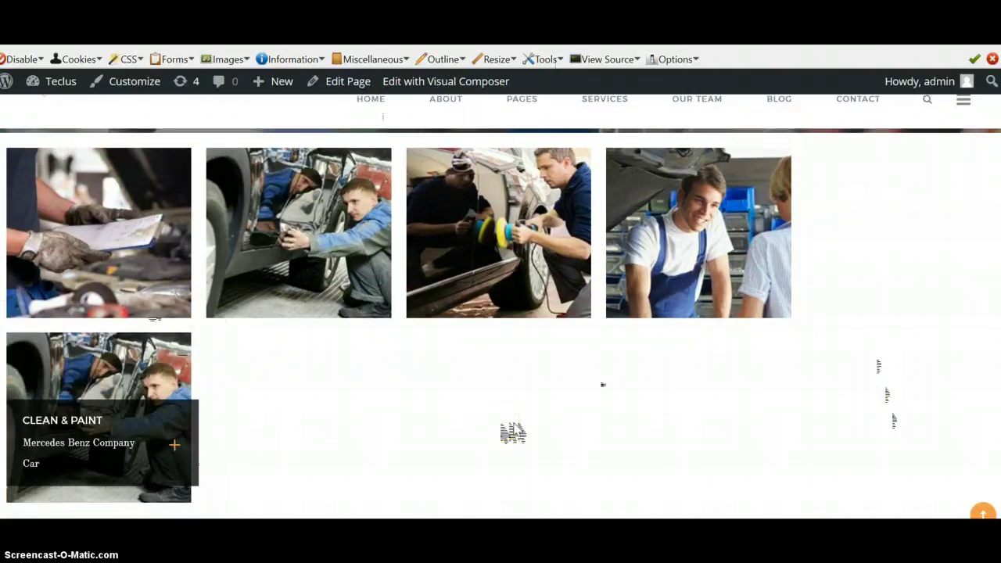
Step: Go to the list of all gallery items and open CAR WASHING for editing
left_click(89, 402)
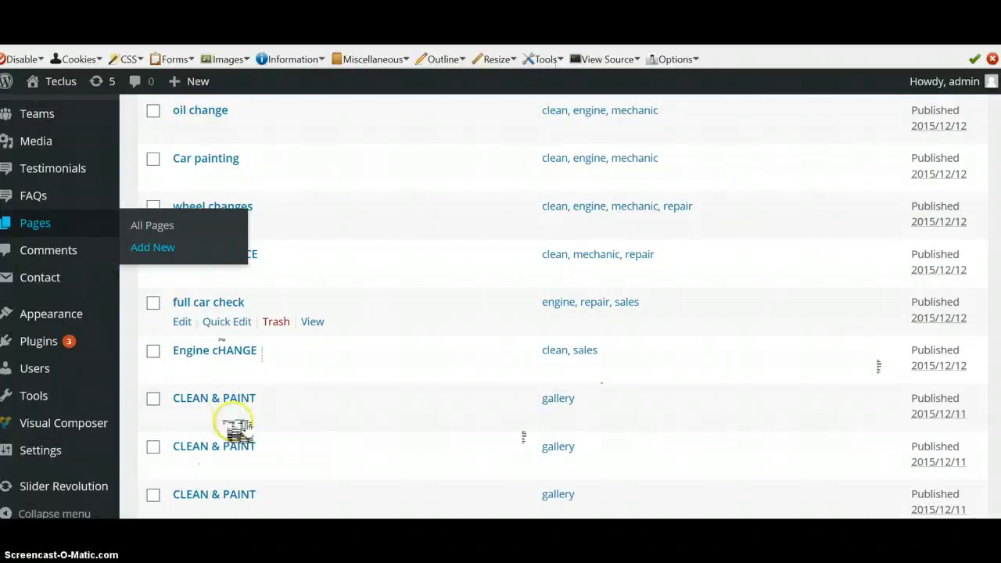
scroll(312, 351, "down", 3)
scroll(322, 341, "down", 1)
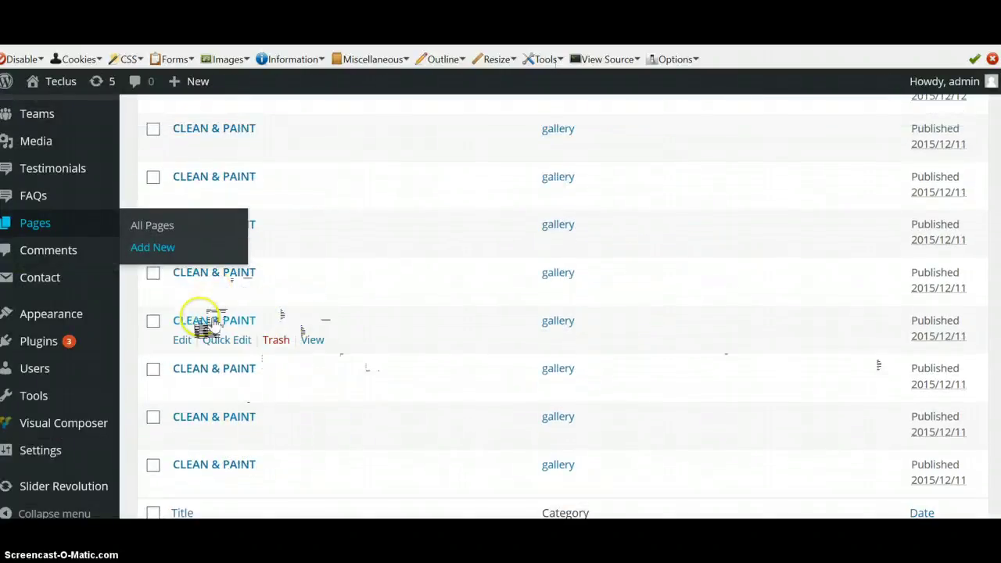
scroll(395, 307, "up", 3)
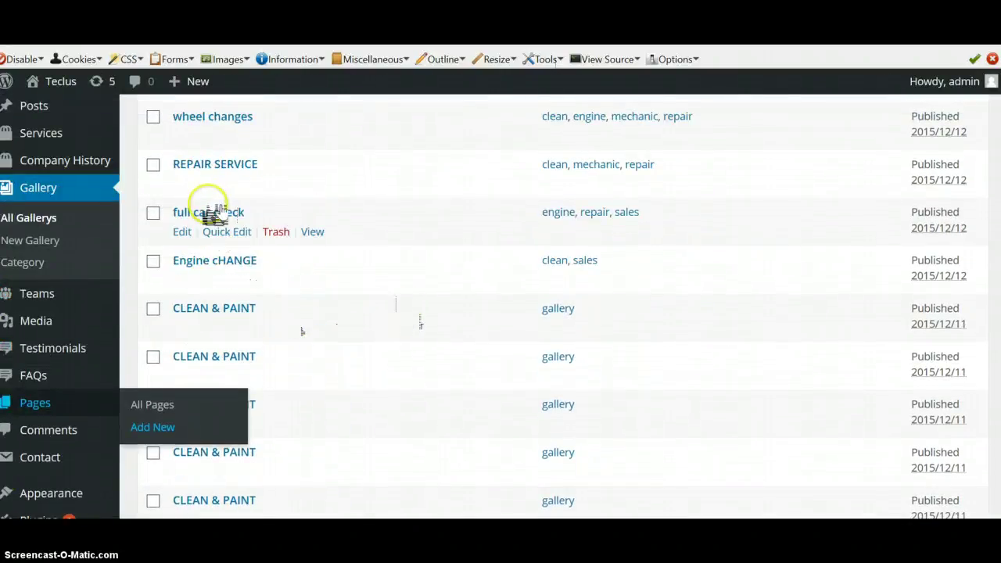
scroll(258, 249, "up", 3)
scroll(312, 281, "up", 3)
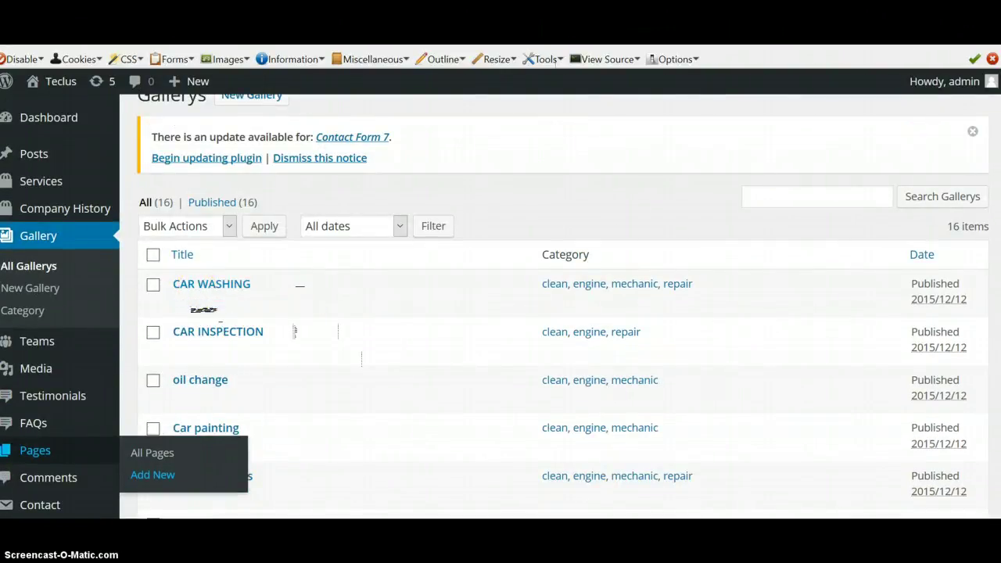
left_click(464, 233)
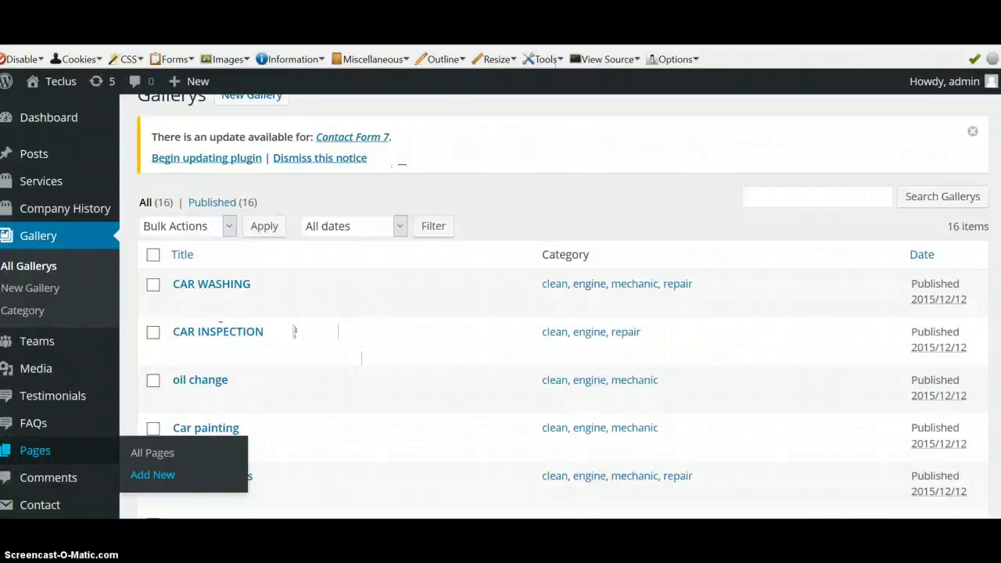
left_click(223, 285)
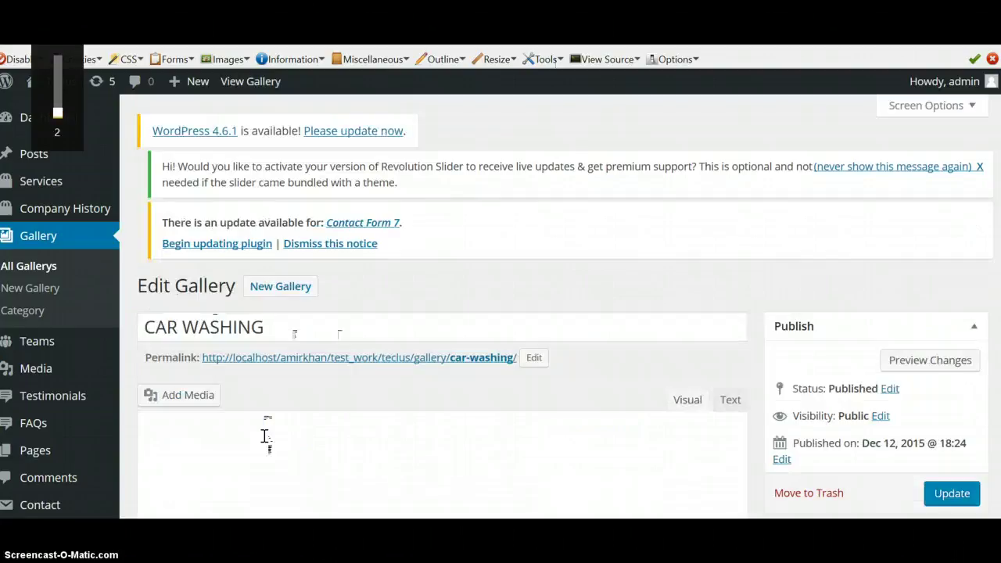
Step: Examine the CAR WASHING item's title, categories, featured image, link, image size and slider carousel settings
left_click(261, 394)
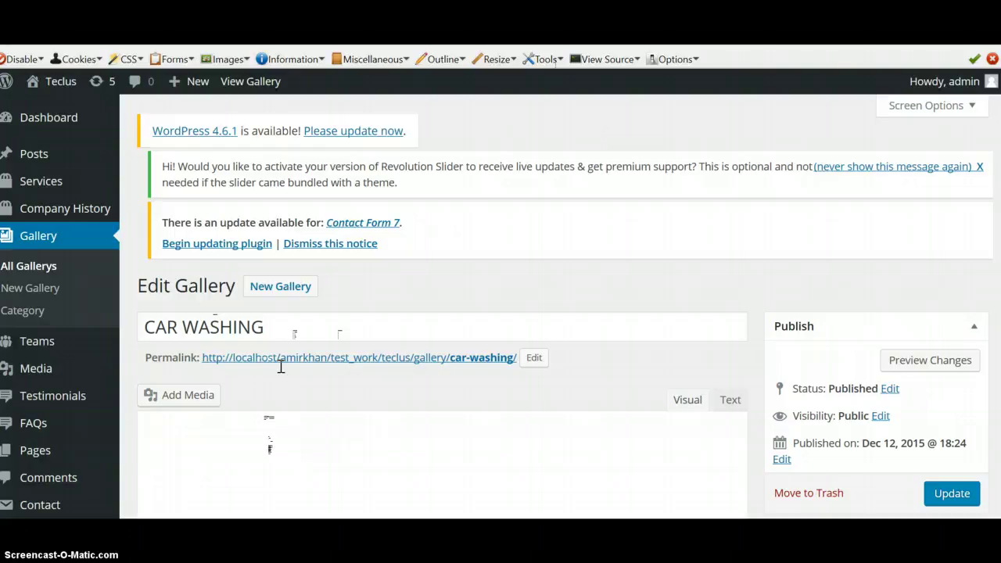
left_click(579, 311)
left_click(617, 340)
scroll(692, 289, "down", 3)
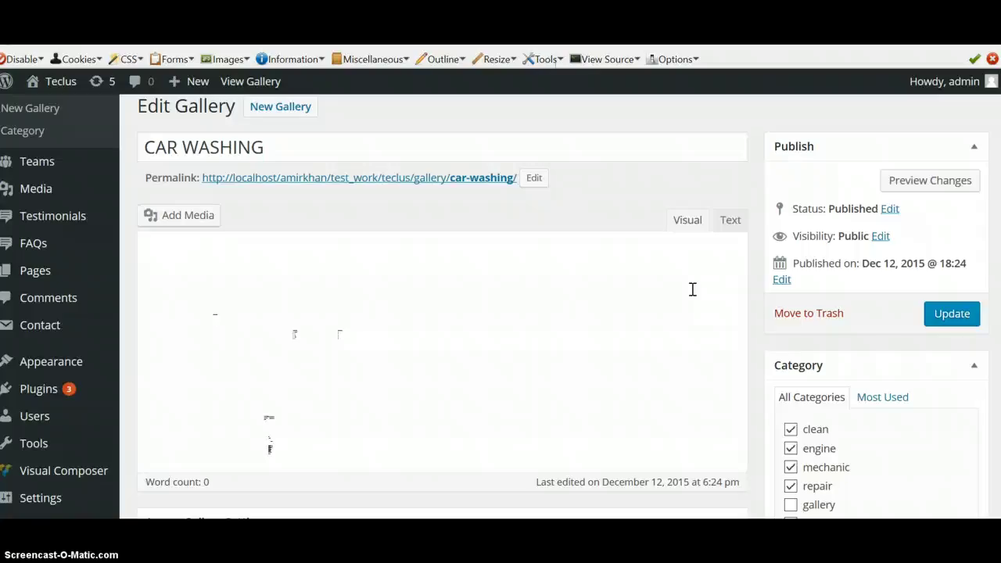
scroll(692, 290, "up", 3)
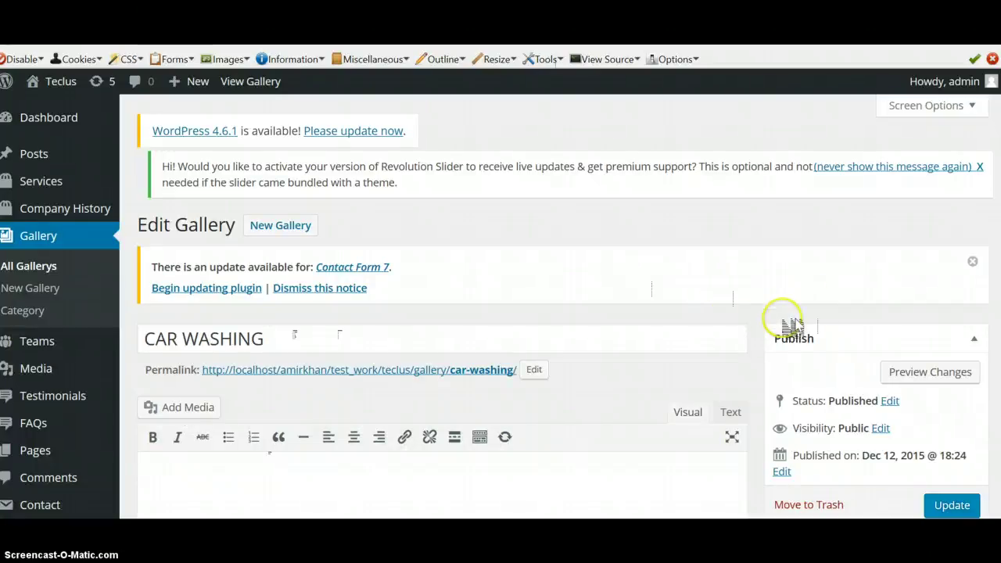
scroll(744, 336, "down", 8)
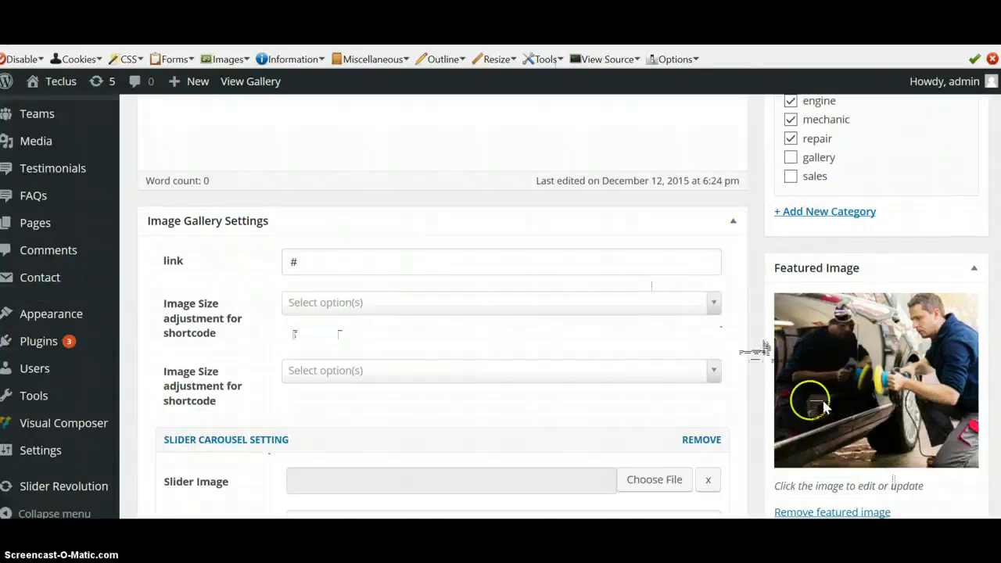
scroll(797, 398, "down", 1)
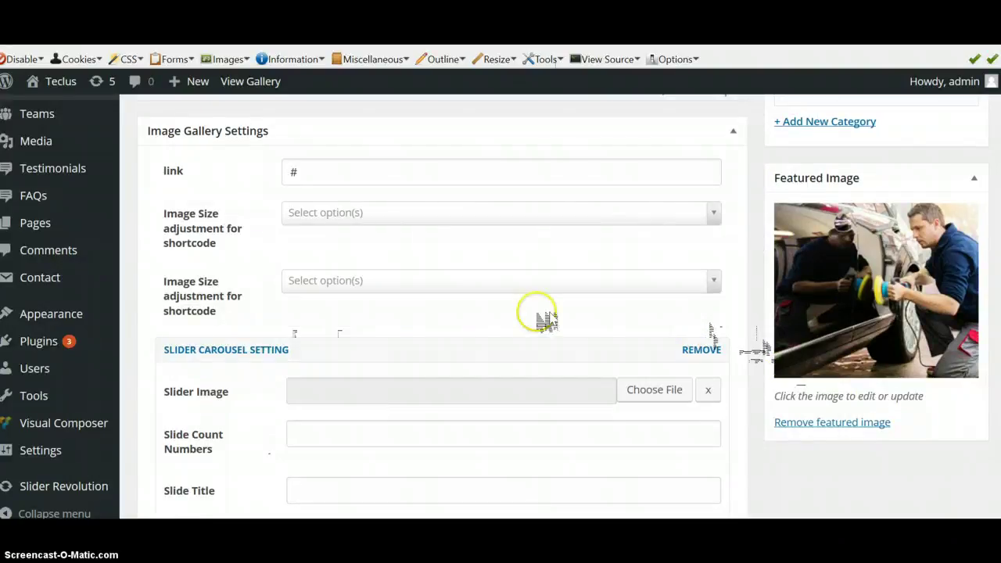
scroll(551, 336, "down", 4)
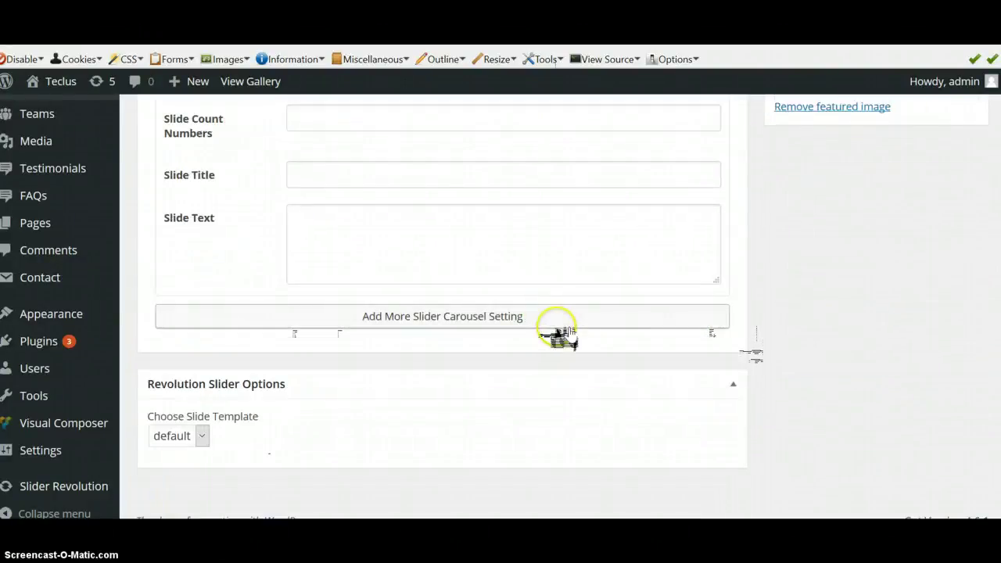
scroll(586, 335, "up", 1)
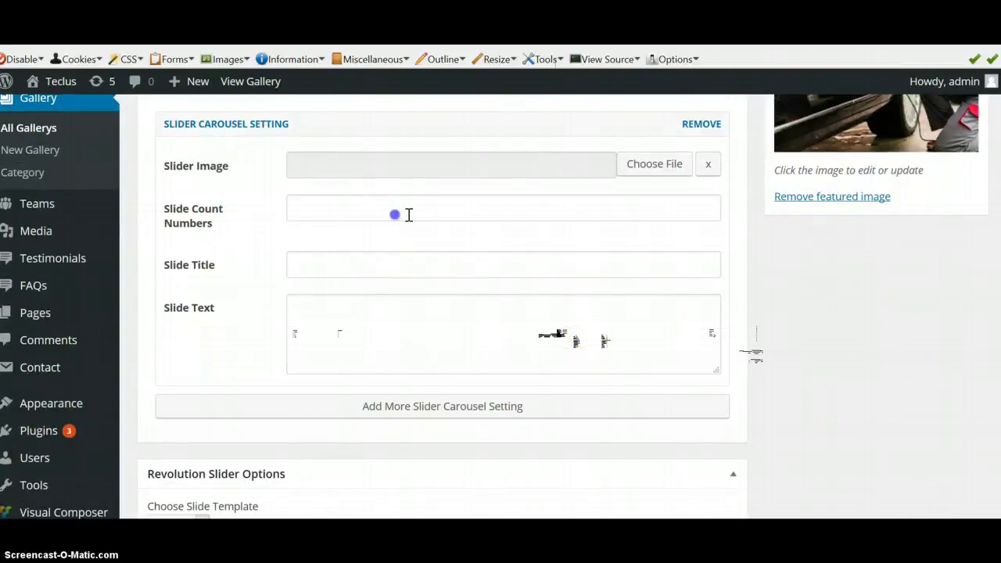
left_click(358, 264)
scroll(694, 371, "up", 2)
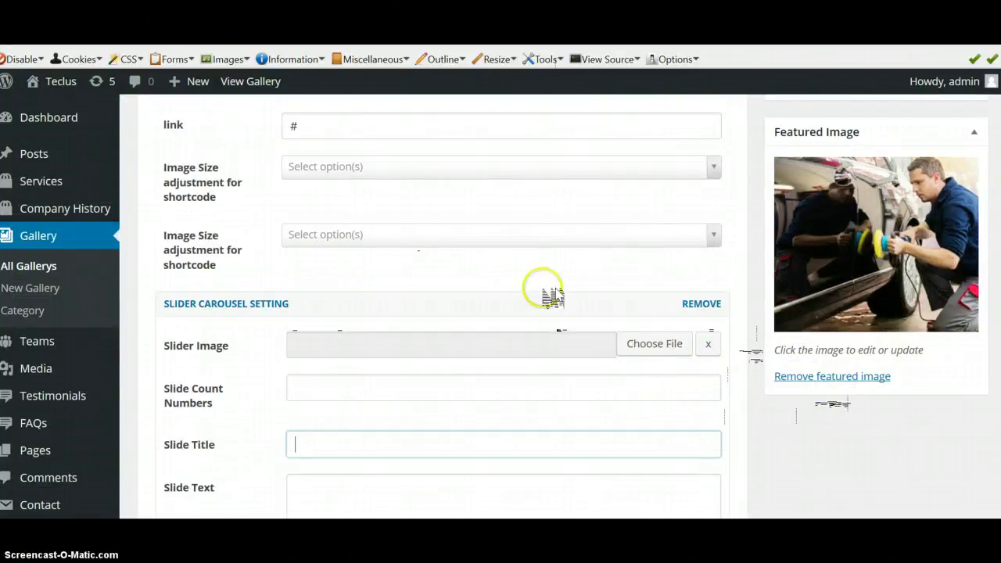
Step: Set the CAR WASHING item's image size adjustments to Normal Width and Extra height, and update the item
left_click(713, 168)
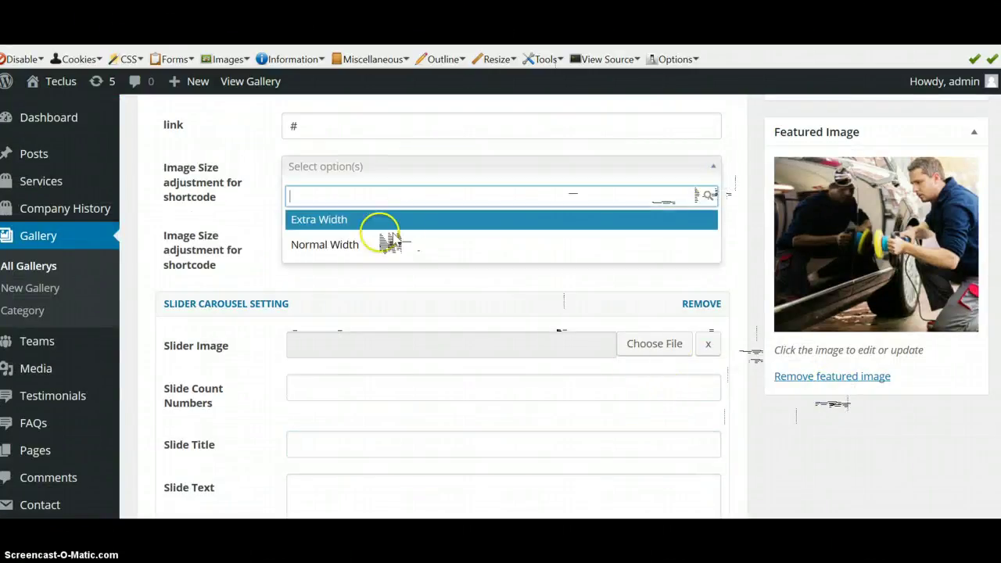
left_click(368, 245)
left_click(715, 233)
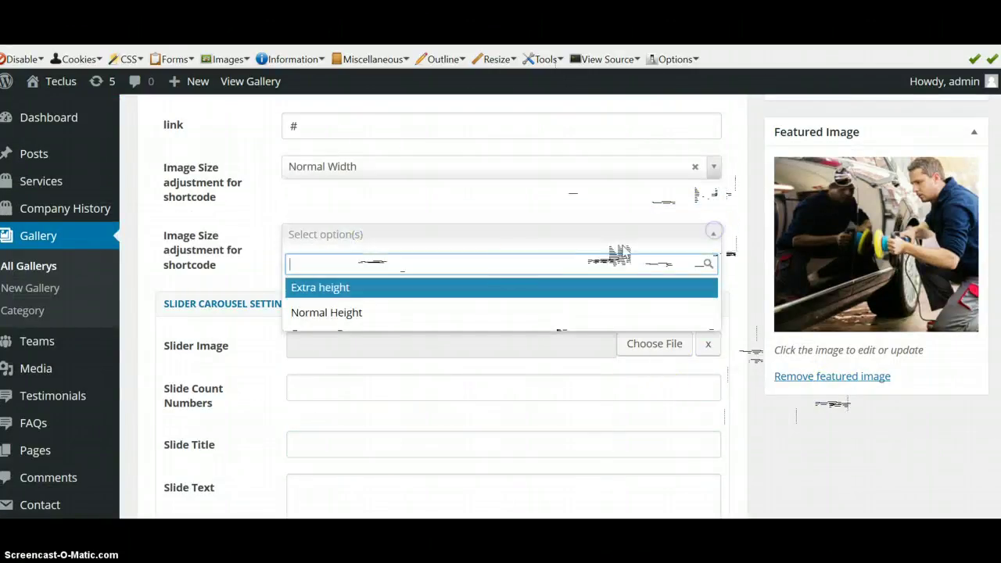
left_click(350, 295)
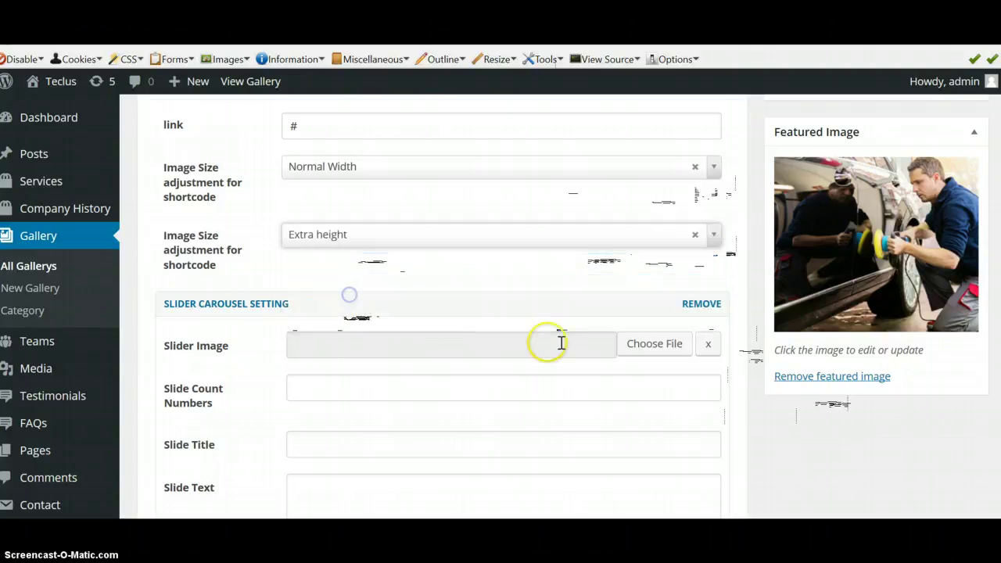
scroll(563, 371, "up", 8)
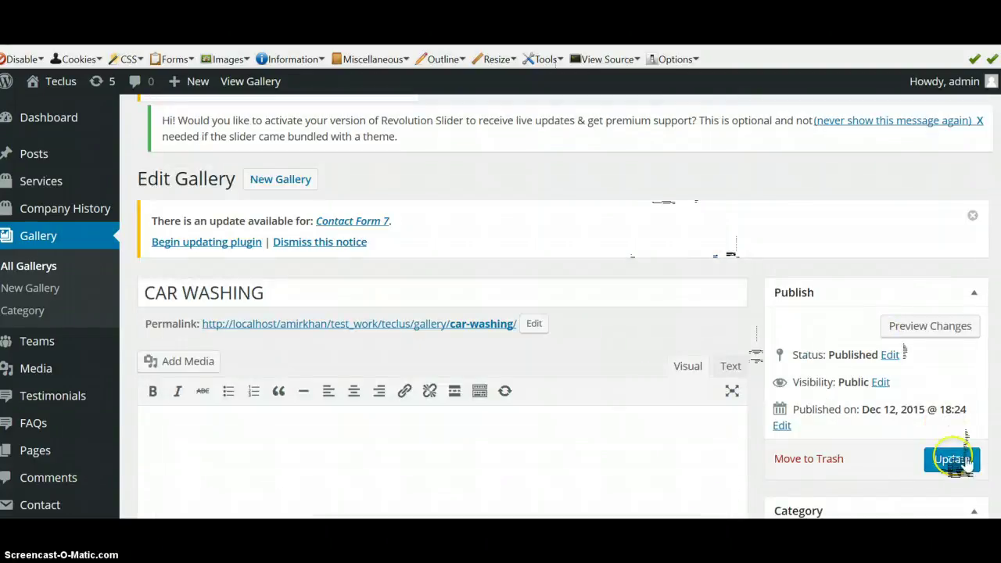
left_click(952, 459)
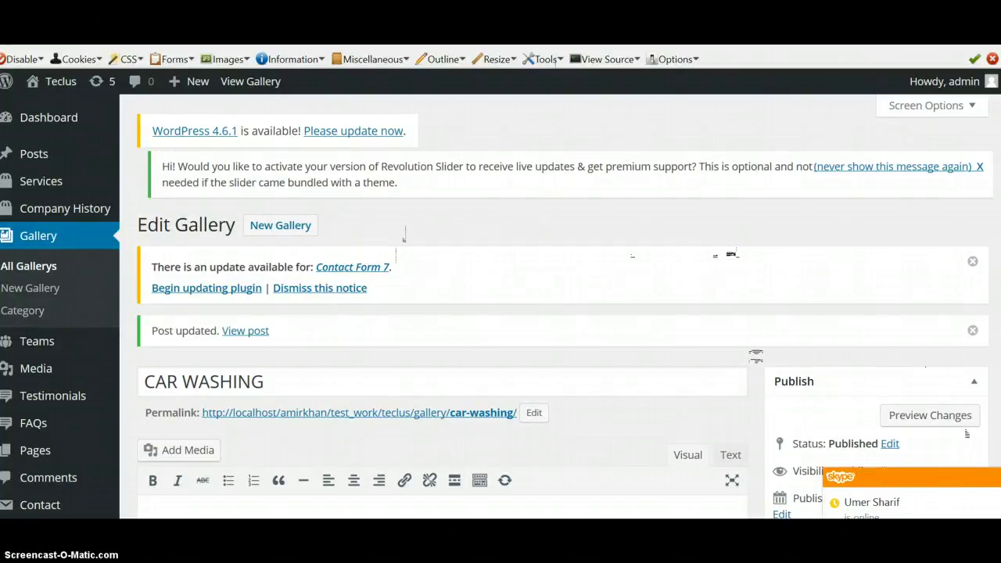
Step: Return to the published gallery page and reload it to check the masonry layout with the updated image size
left_click(512, 412)
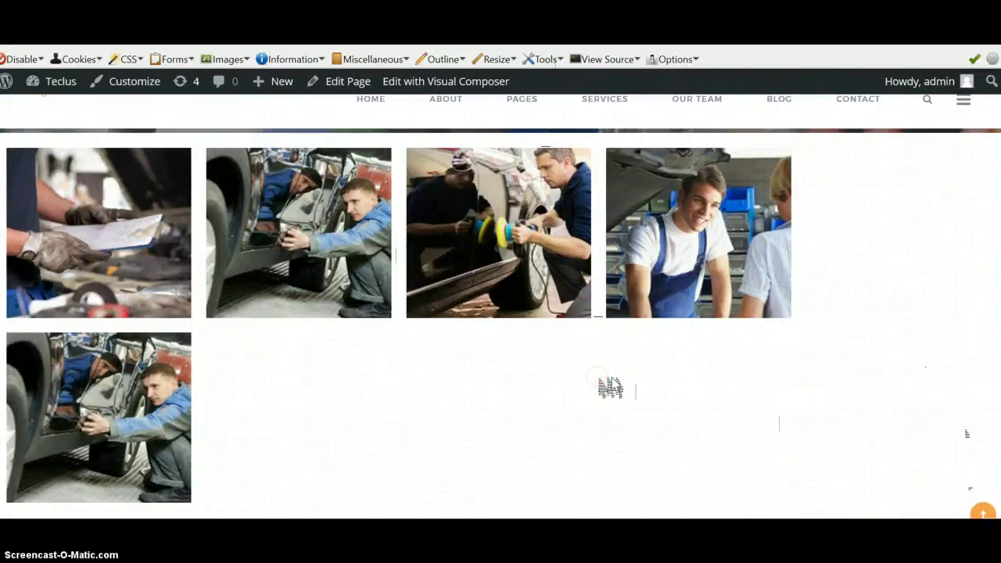
right_click(598, 377)
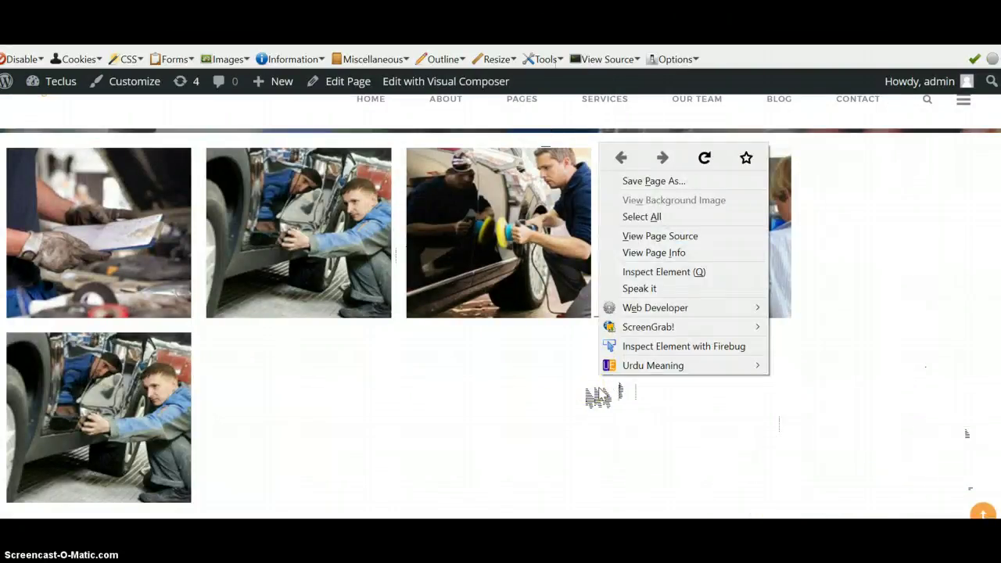
left_click(704, 159)
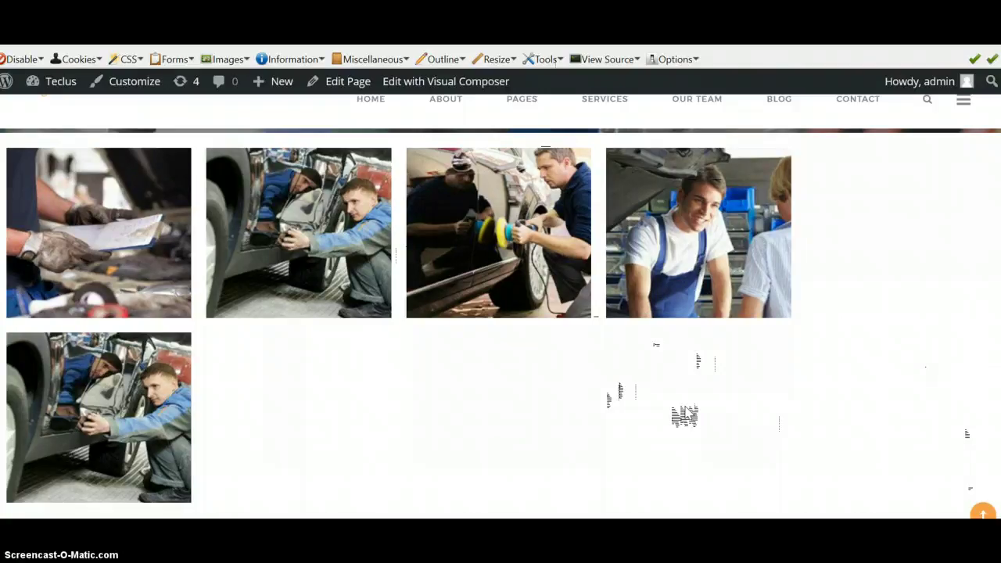
left_click(679, 374)
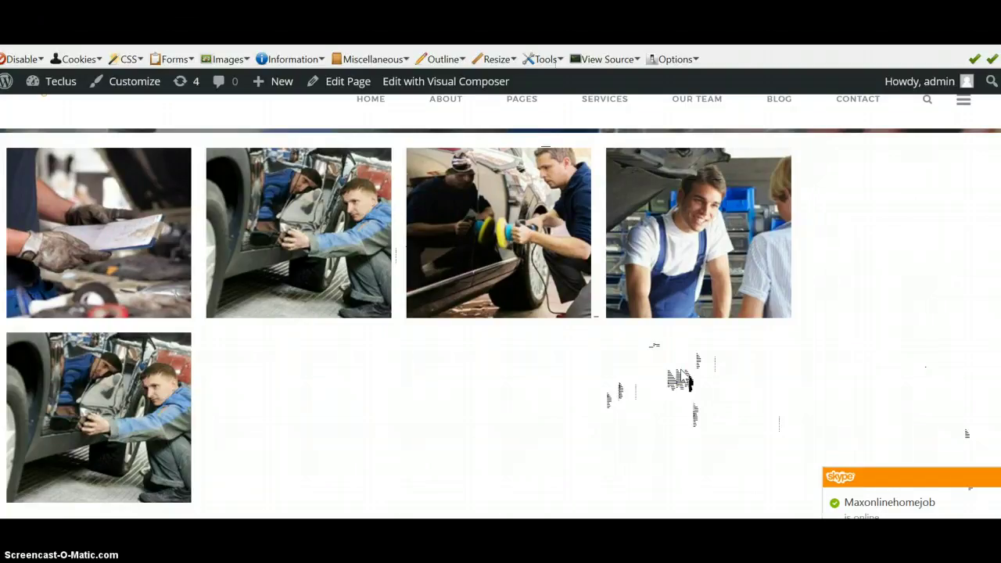
left_click(677, 381)
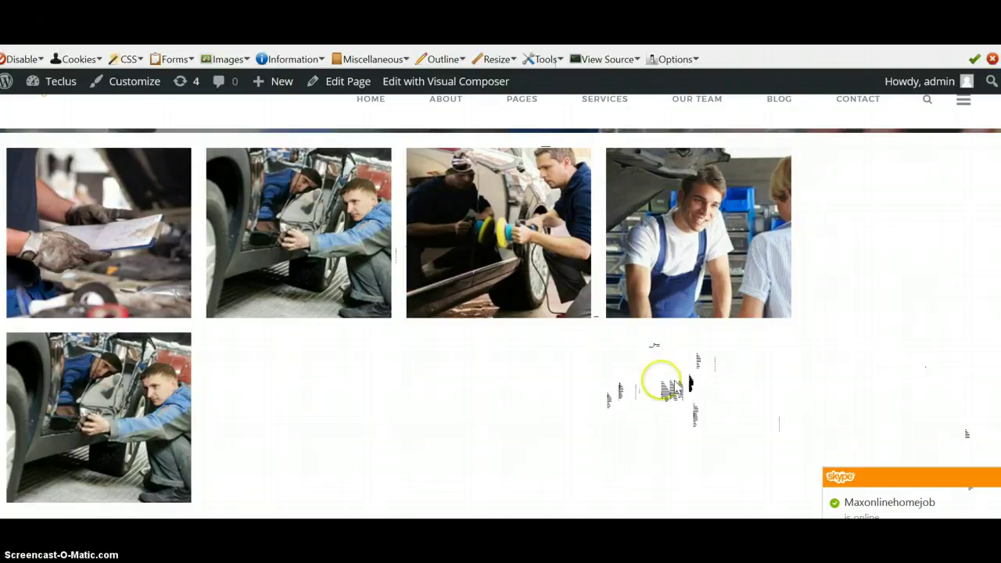